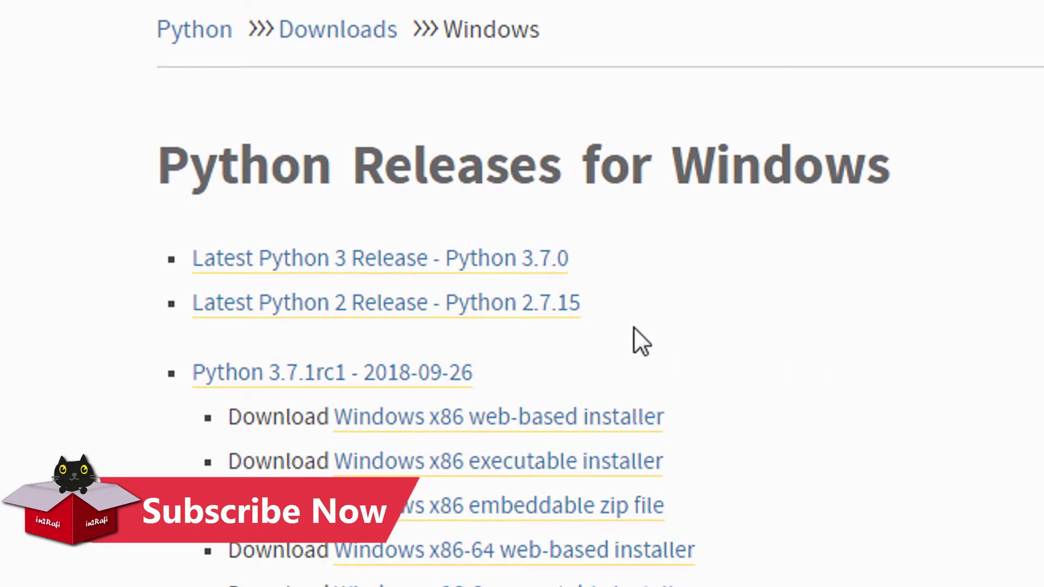
- From the Python 3.7.0 release page, download the Windows x86-64 executable installer
click(532, 264)
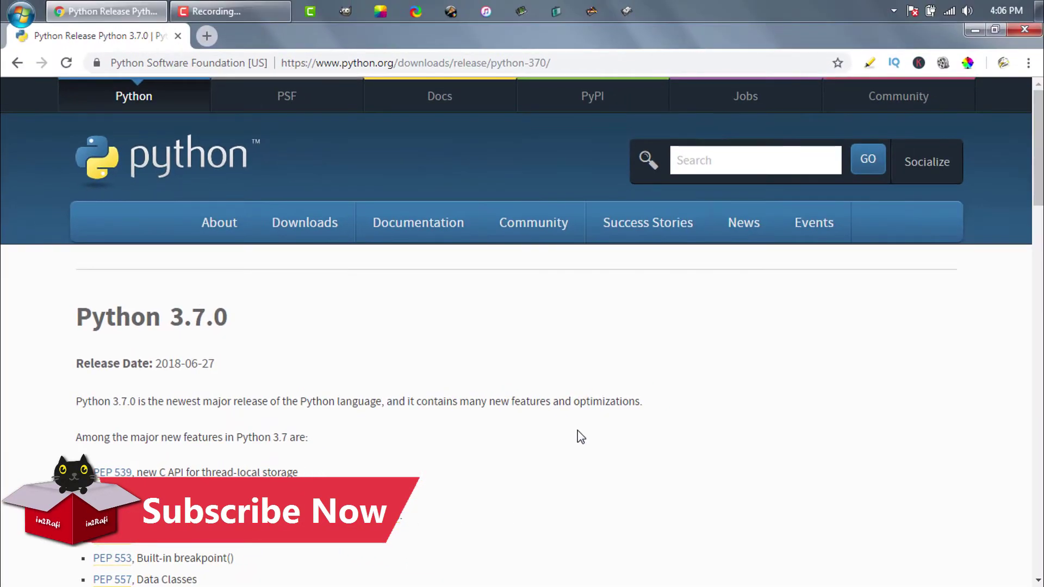
scroll(581, 437, down, 4)
scroll(578, 432, down, 2)
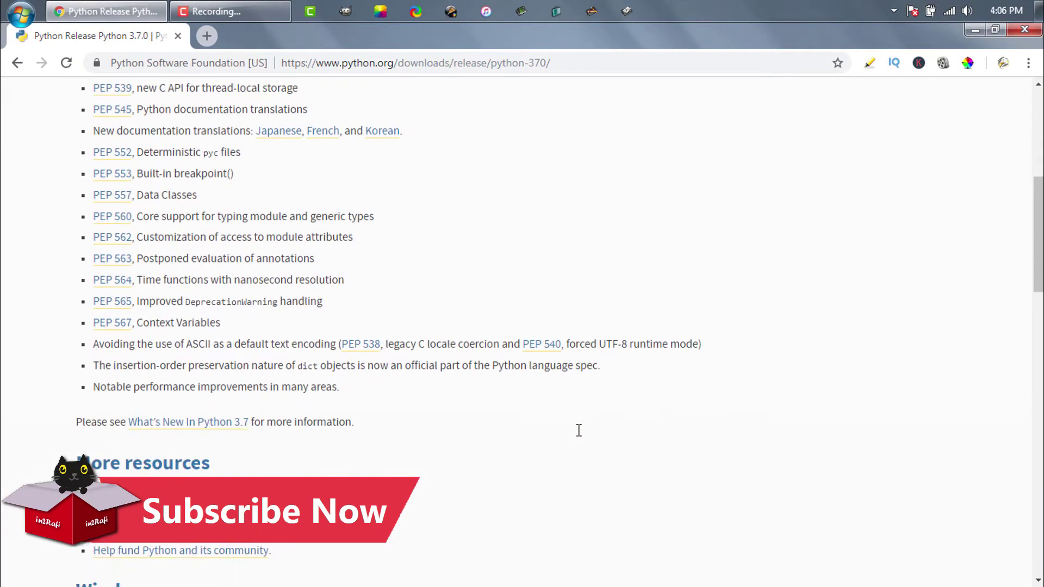
scroll(576, 436, down, 1)
scroll(573, 437, down, 4)
scroll(574, 437, down, 5)
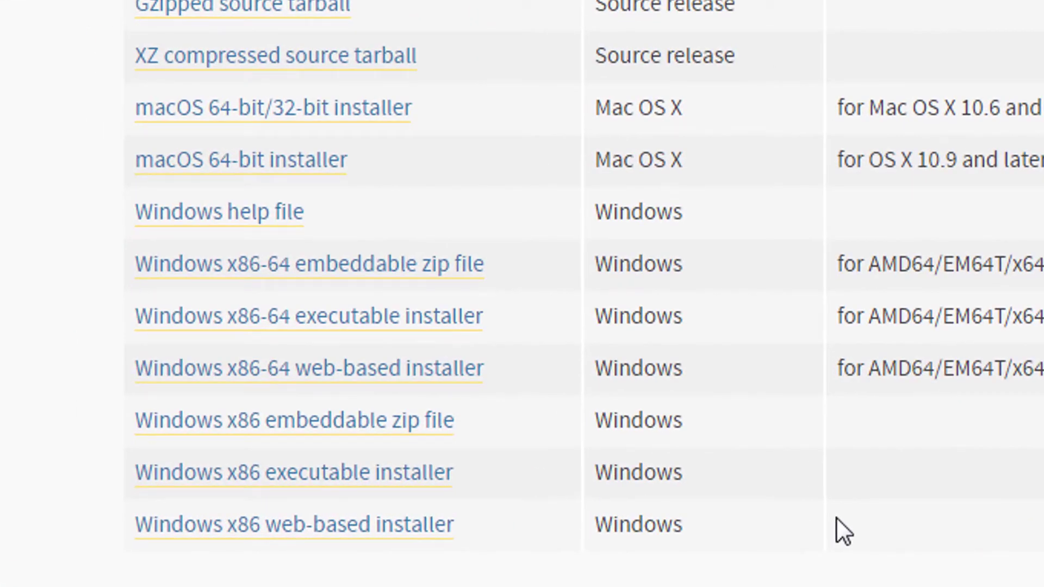
click(461, 327)
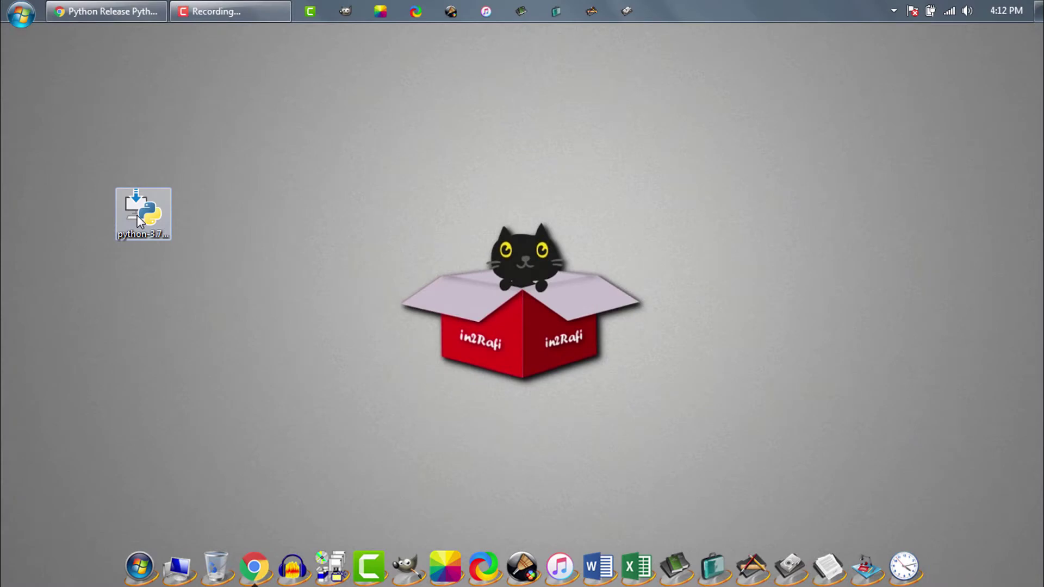
- Run the downloaded installer with 'Add Python 3.7 to PATH' checked and Install Now defaults
double_click(138, 219)
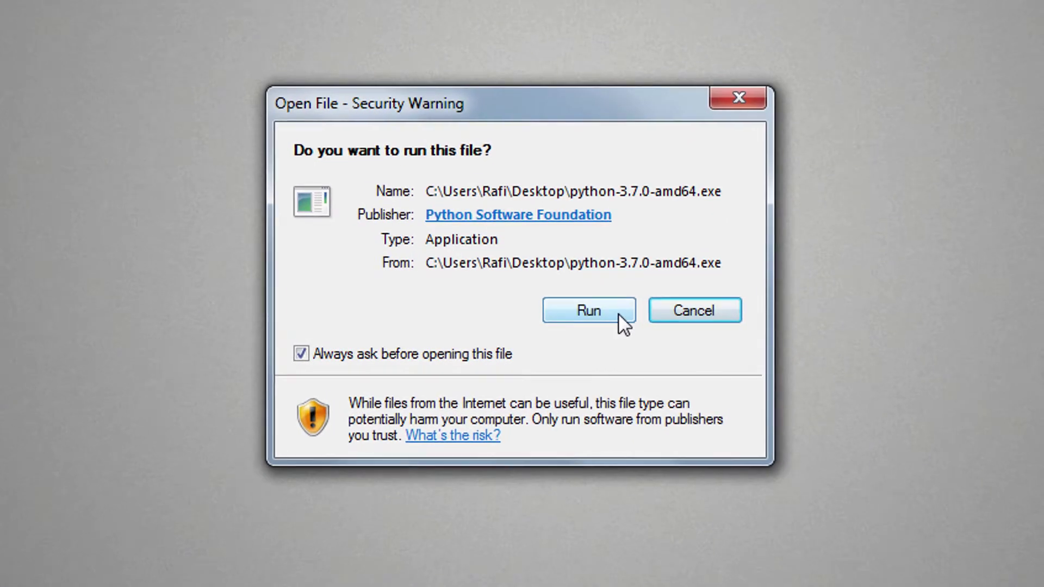
click(618, 315)
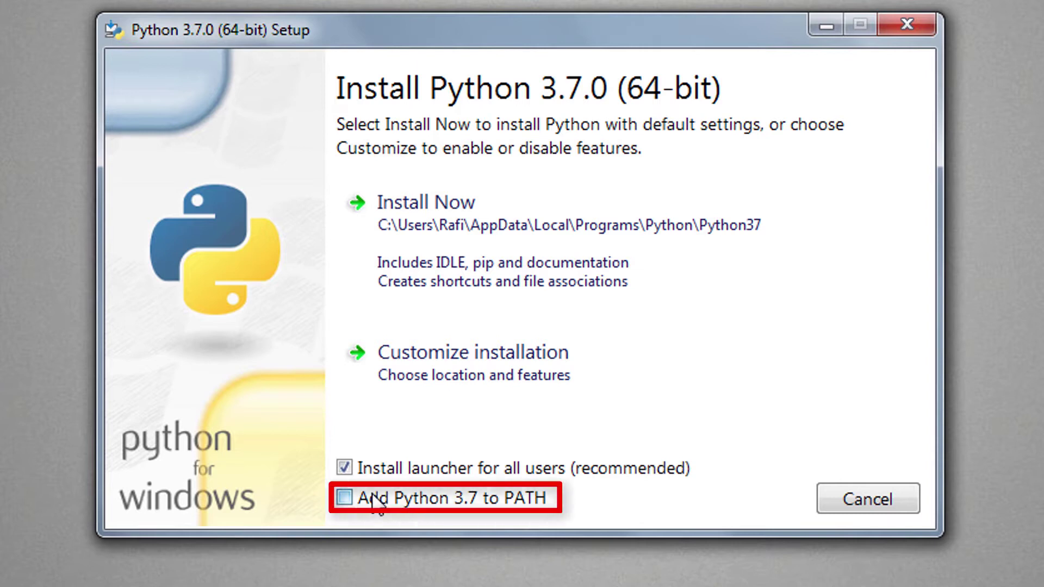
click(376, 501)
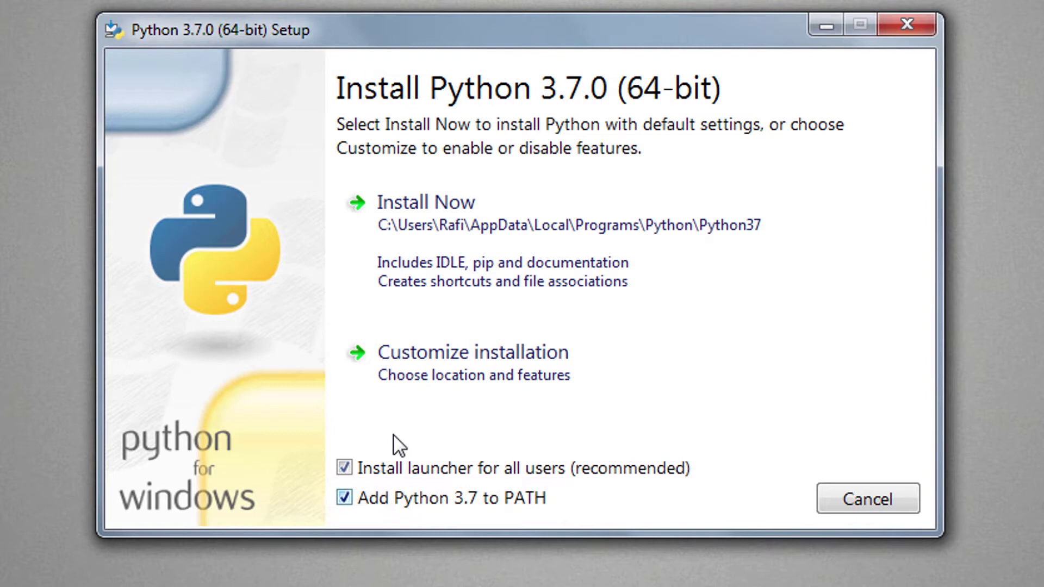
click(464, 259)
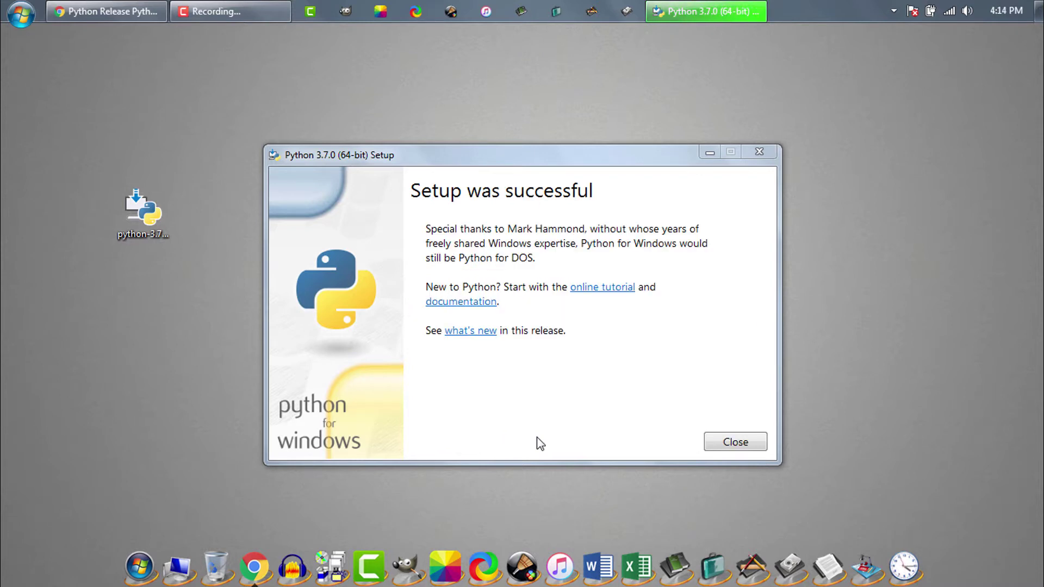
- Close setup, launch cmd via Run, and start python to confirm the 3.7.0 interpreter
click(722, 445)
key(super+r)
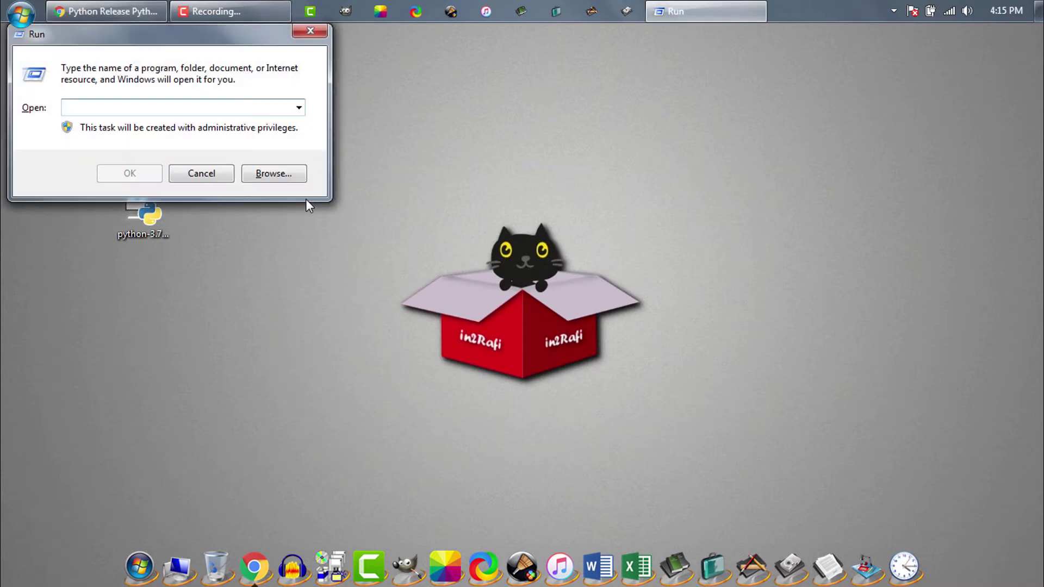
text(cmd)
key(Return)
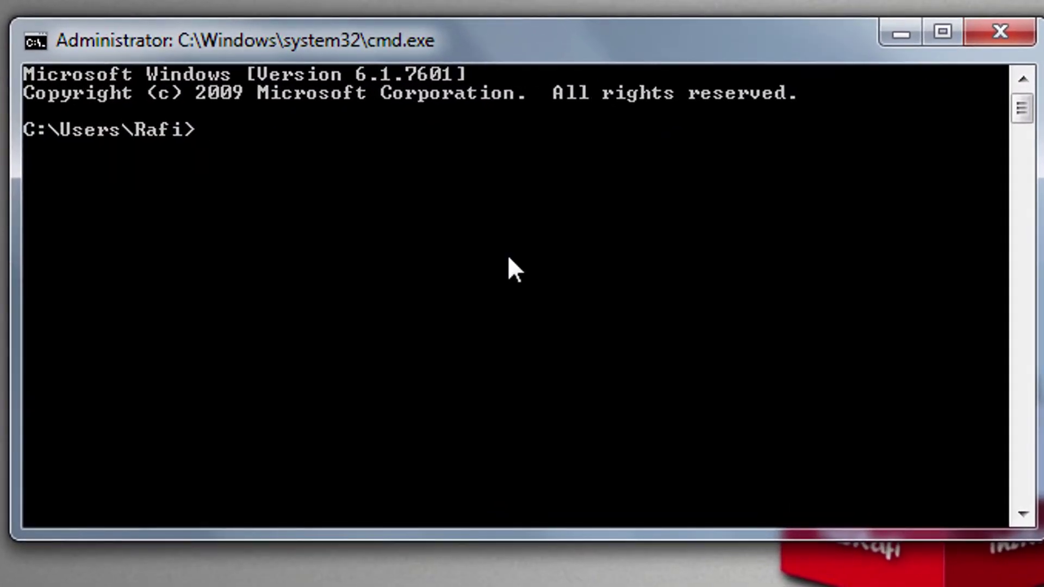
text(p)
text(ython)
key(Return)
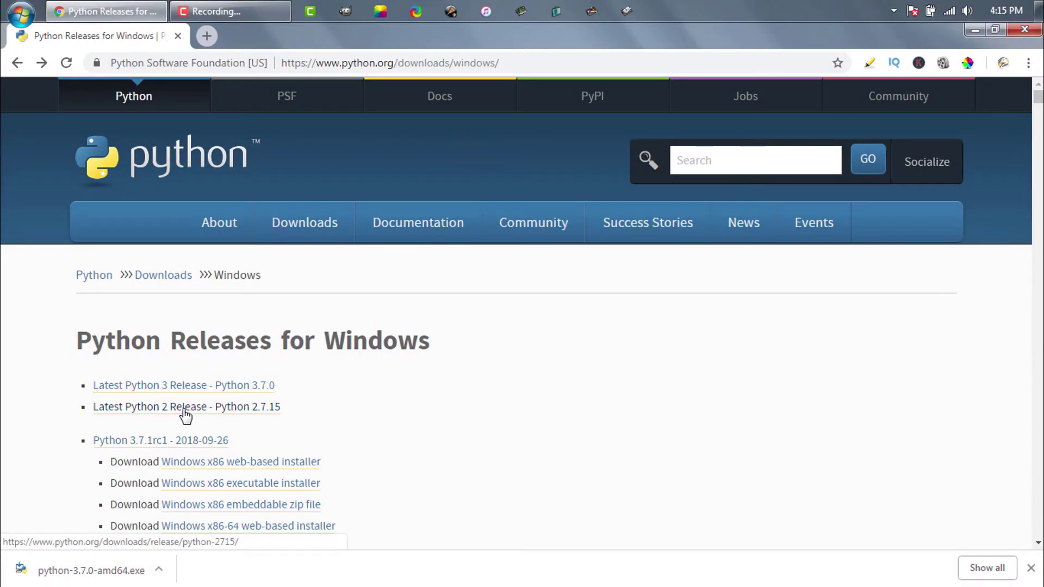
- From the Python 2.7.15 release page, download the Windows x86-64 MSI installer
click(184, 410)
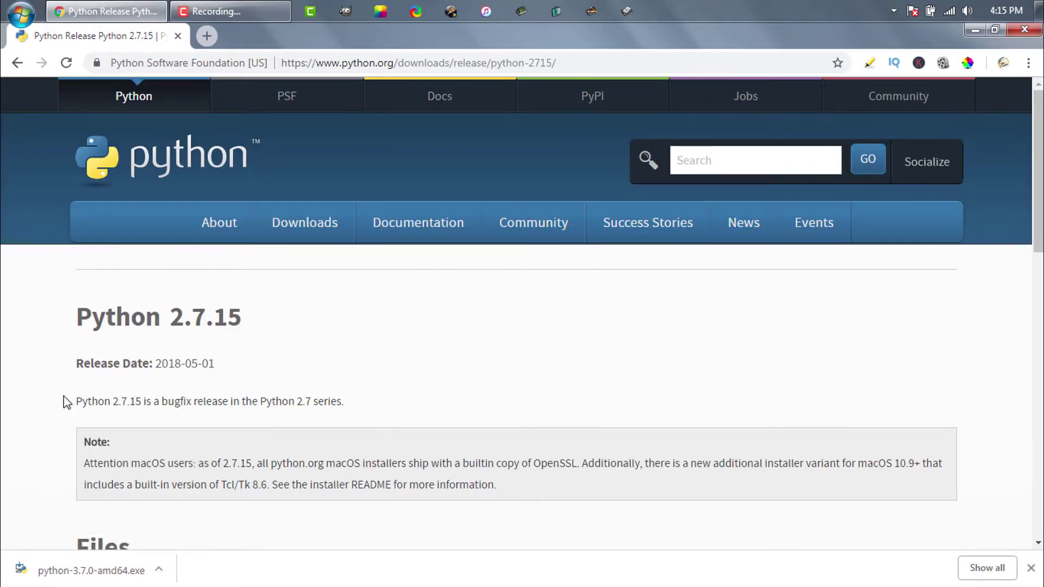
scroll(4, 382, down, 5)
scroll(4, 382, down, 1)
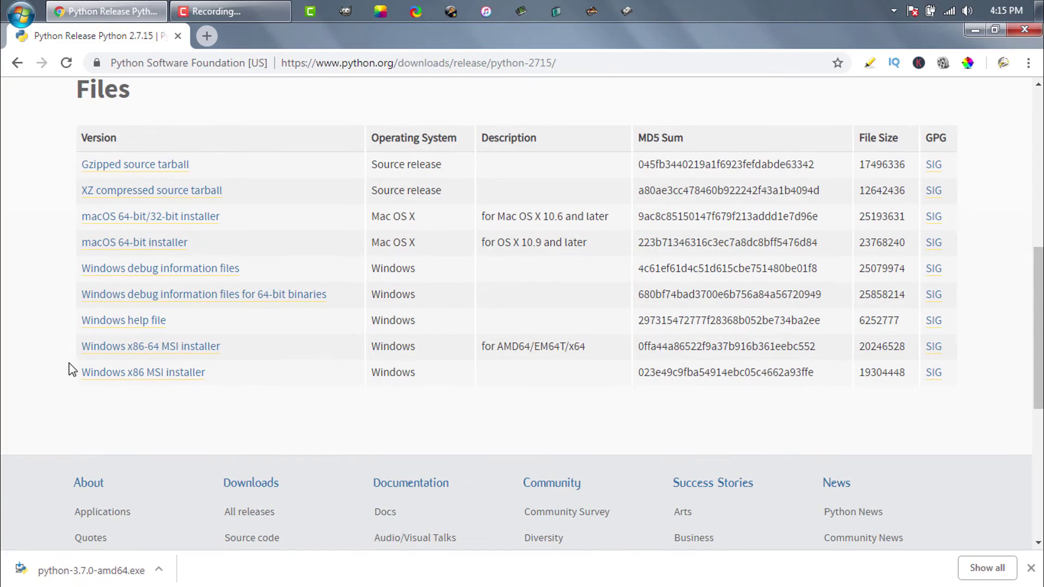
click(121, 357)
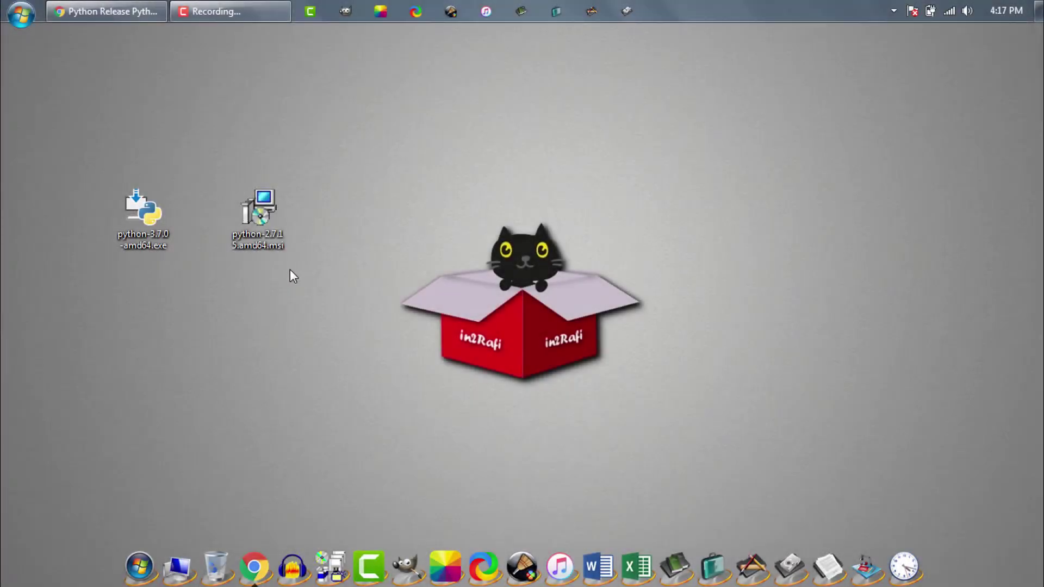
- Run the 2.7.15 MSI for all users with the default install folder, reaching feature customization
double_click(259, 216)
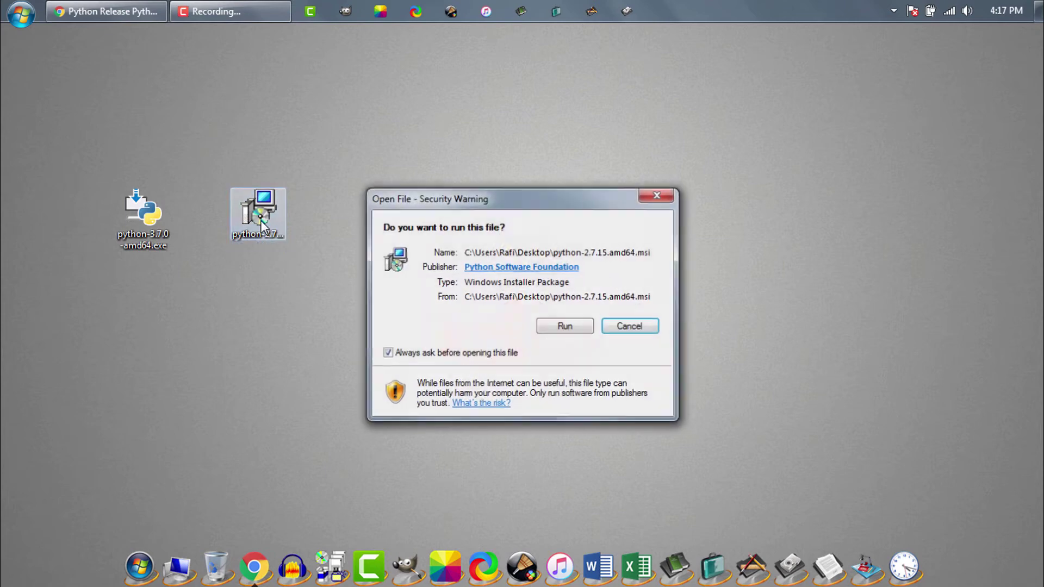
click(567, 328)
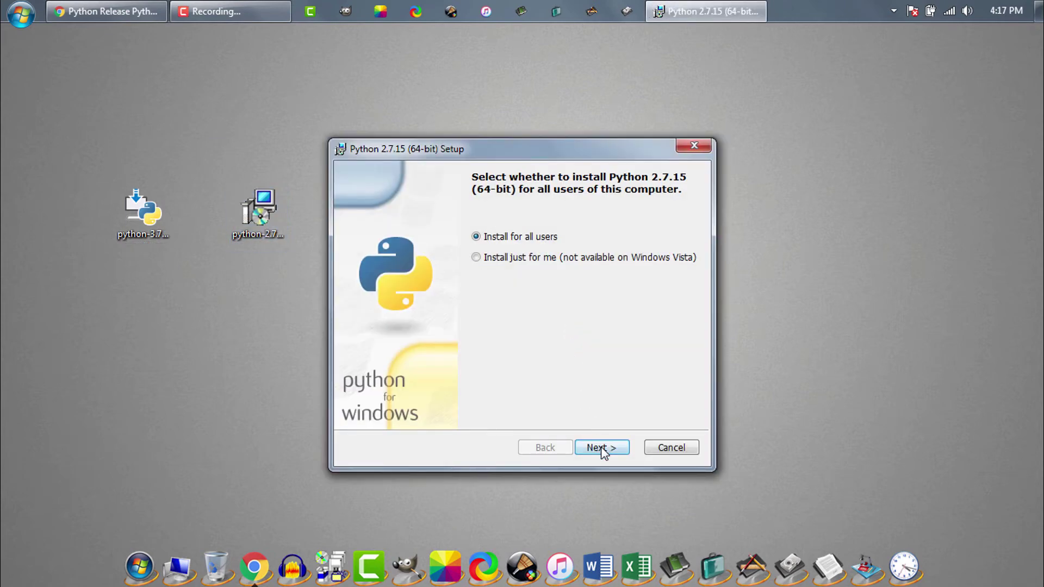
click(604, 450)
click(604, 450)
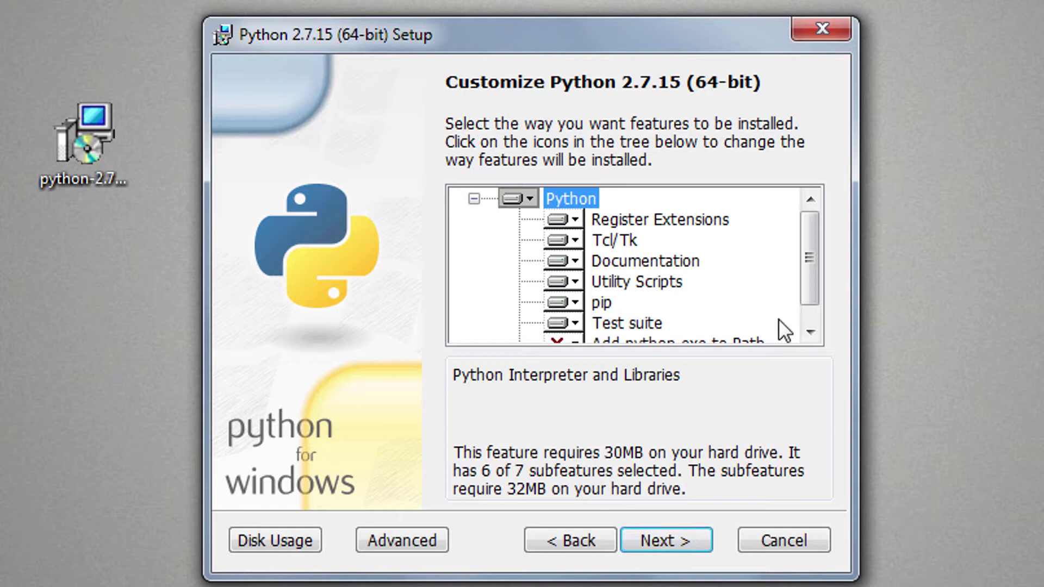
drag(807, 279, 807, 313)
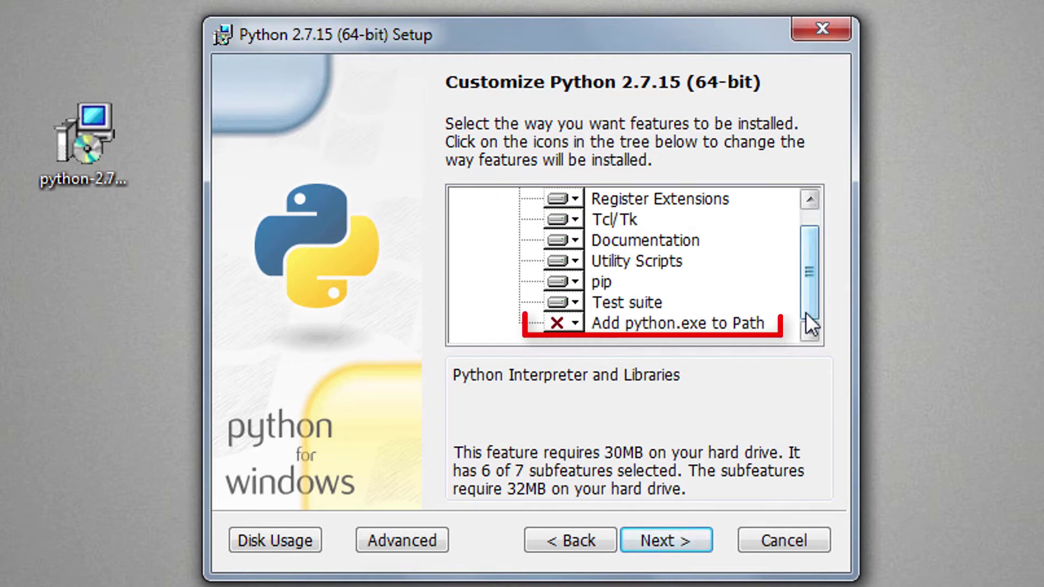
- Set 'Add python.exe to Path' to install on local hard drive and complete the installation
click(576, 326)
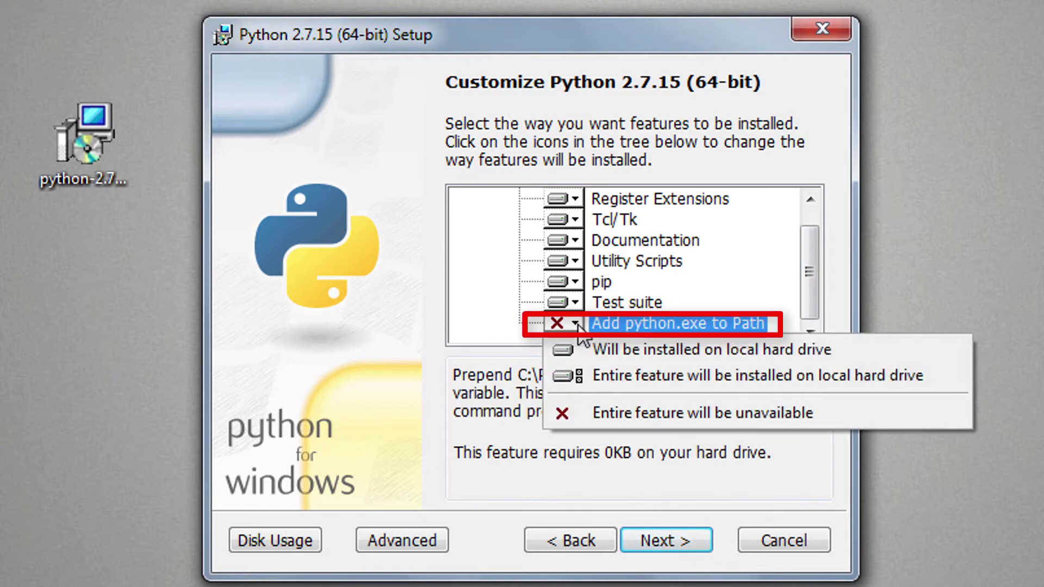
click(652, 351)
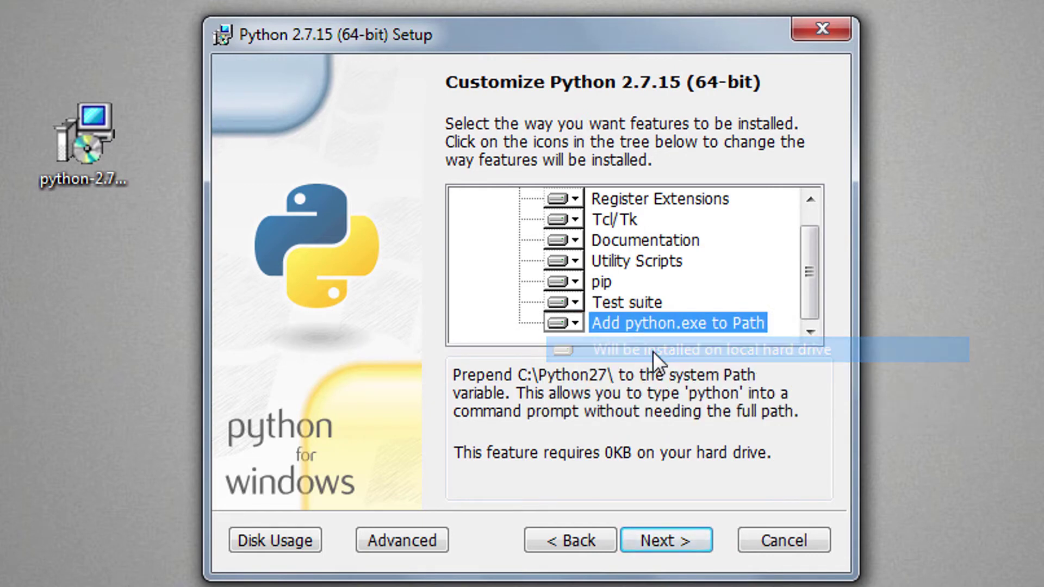
click(689, 538)
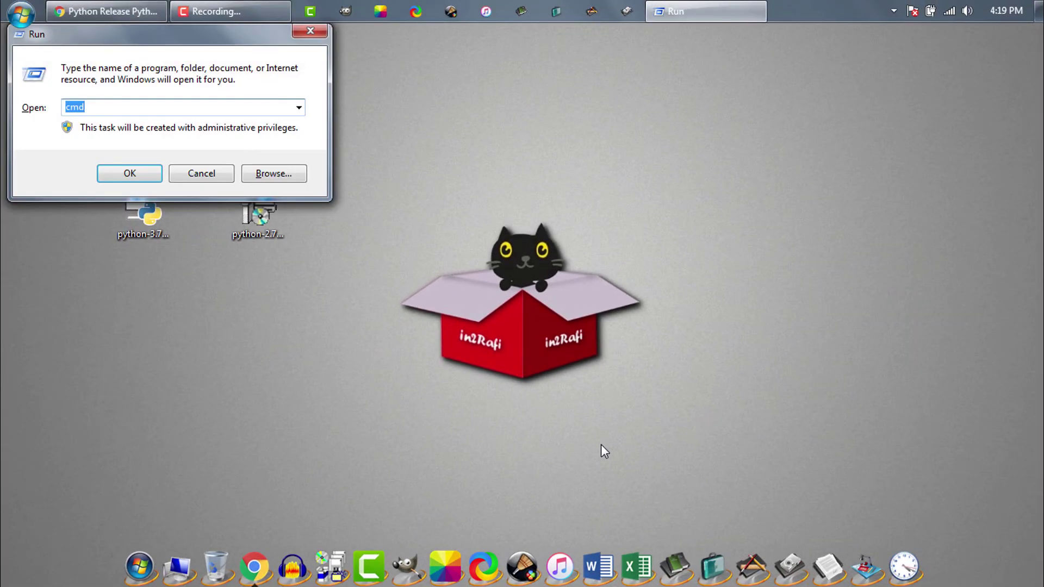
- Launch cmd from Run and start python to confirm the 2.7.15 interpreter
key(Return)
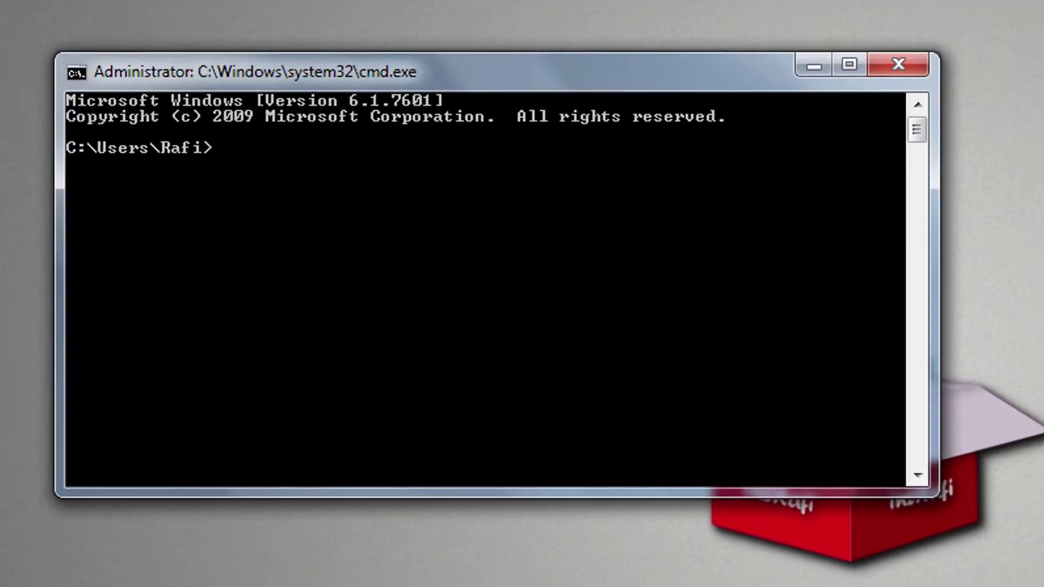
text(pytho)
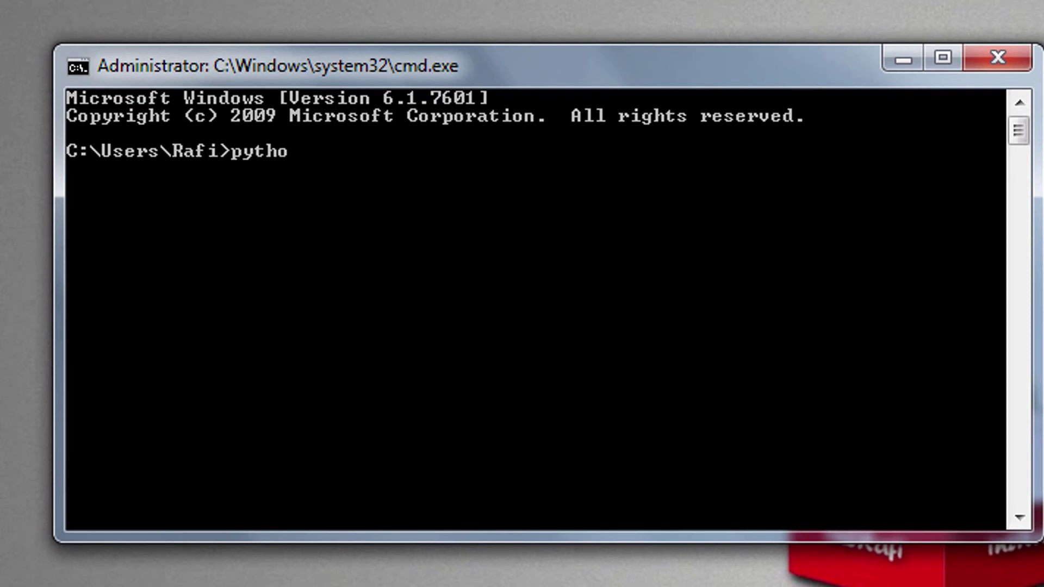
text(n)
key(Return)
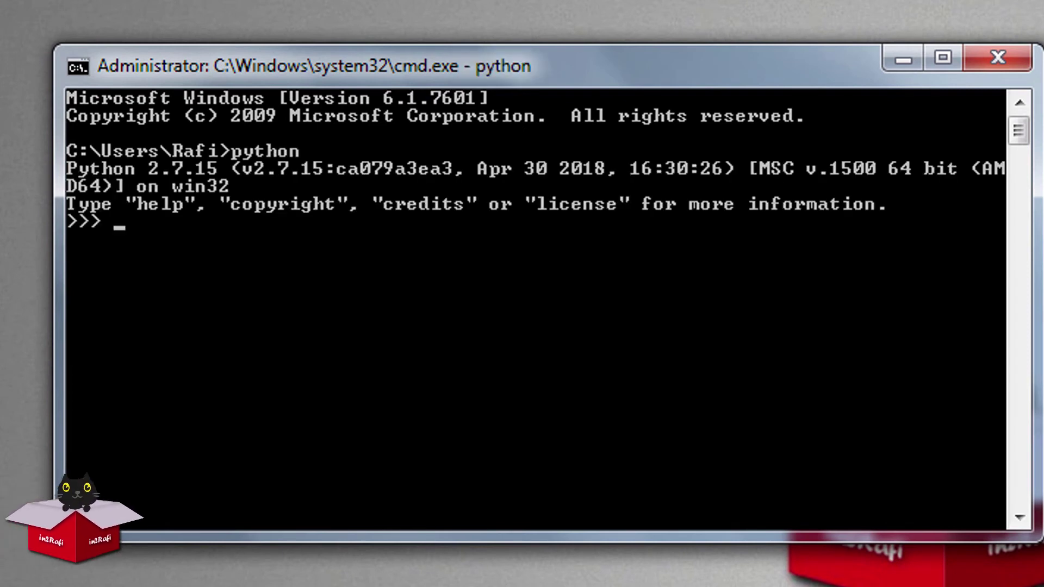